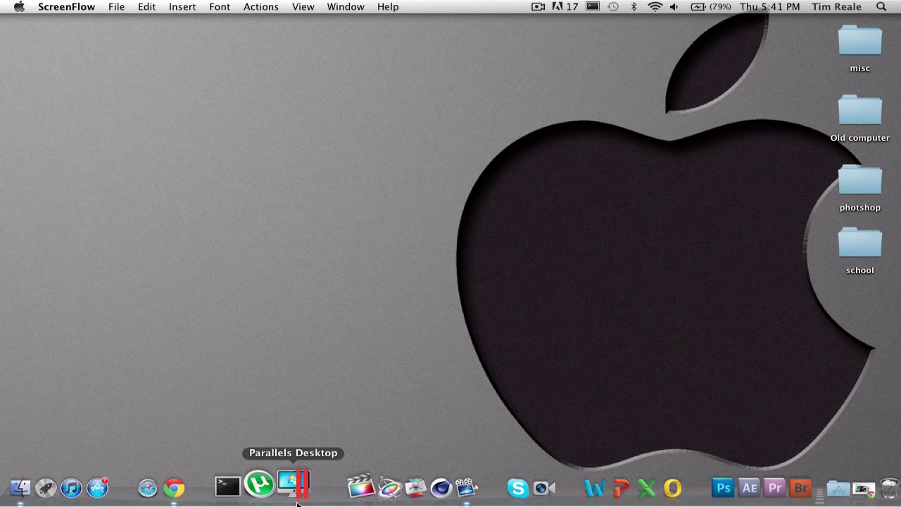
Open Parallels Desktop and create a new virtual machine by downloading the free Fedora Linux 15 appliance
left_click(297, 501)
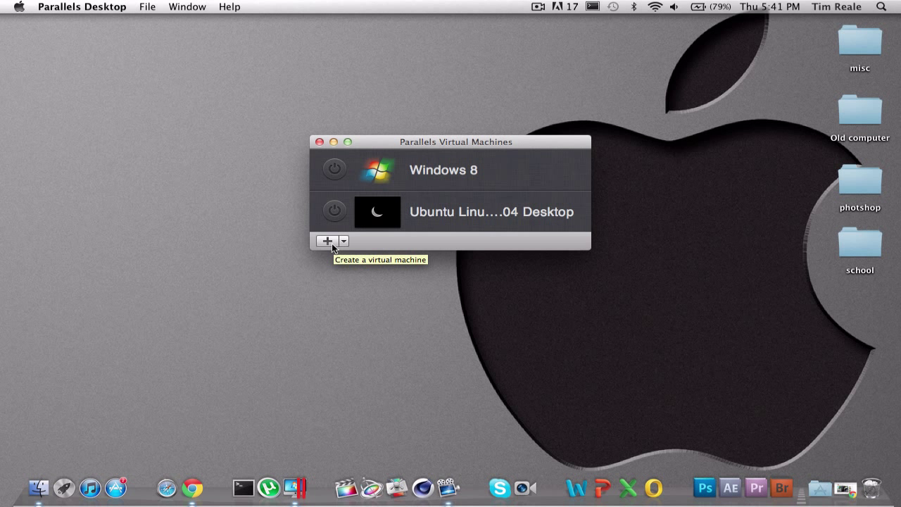
left_click(331, 243)
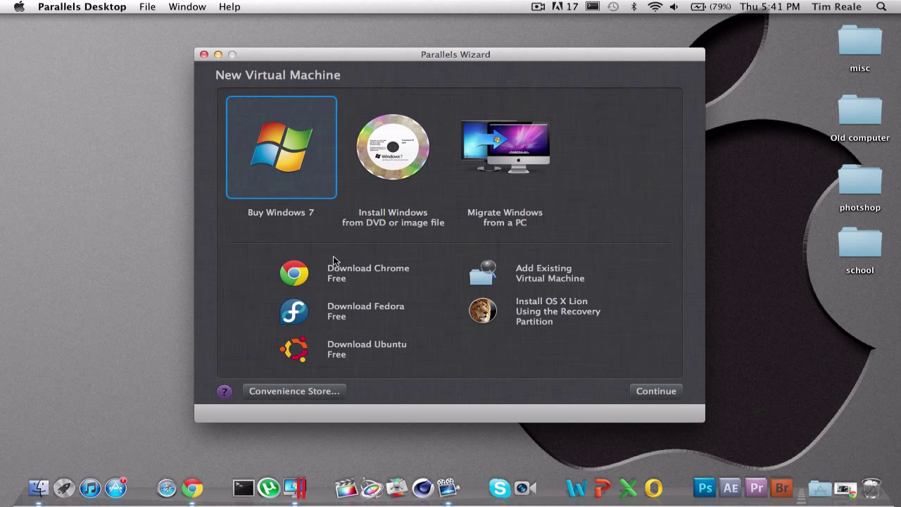
left_click(349, 314)
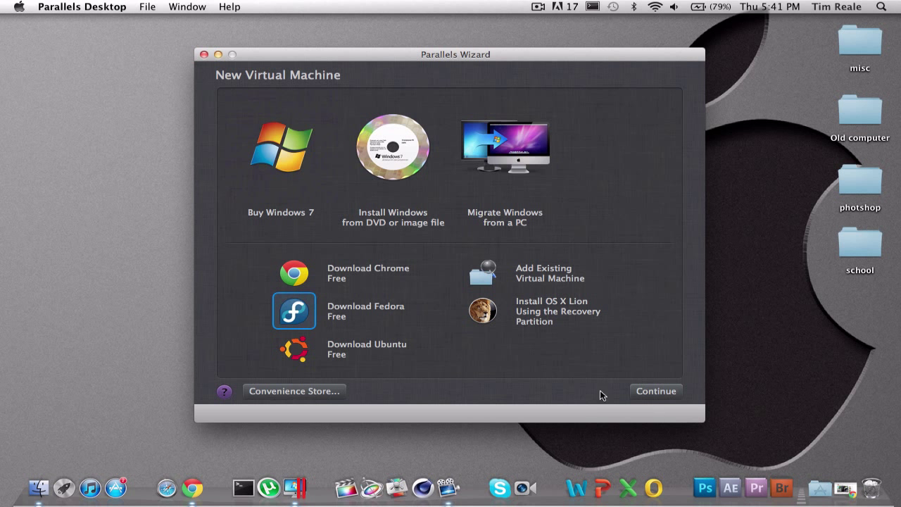
left_click(659, 391)
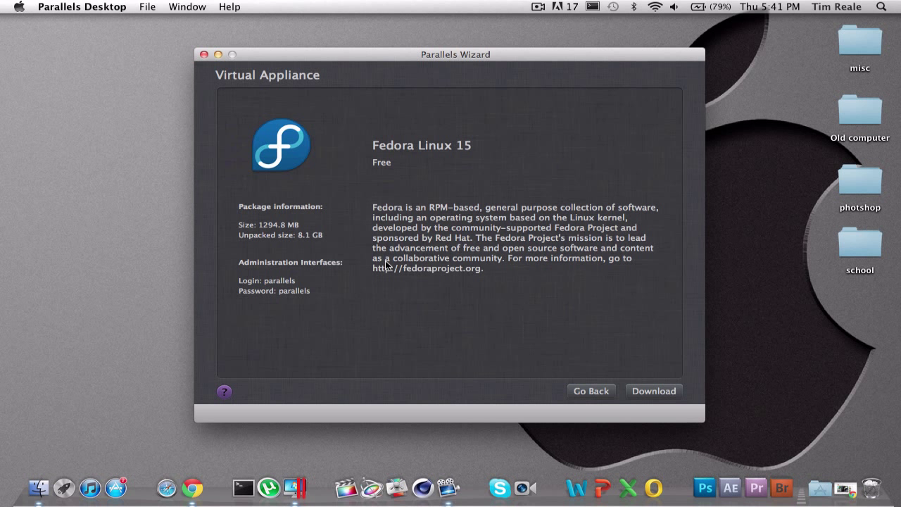
left_click(660, 392)
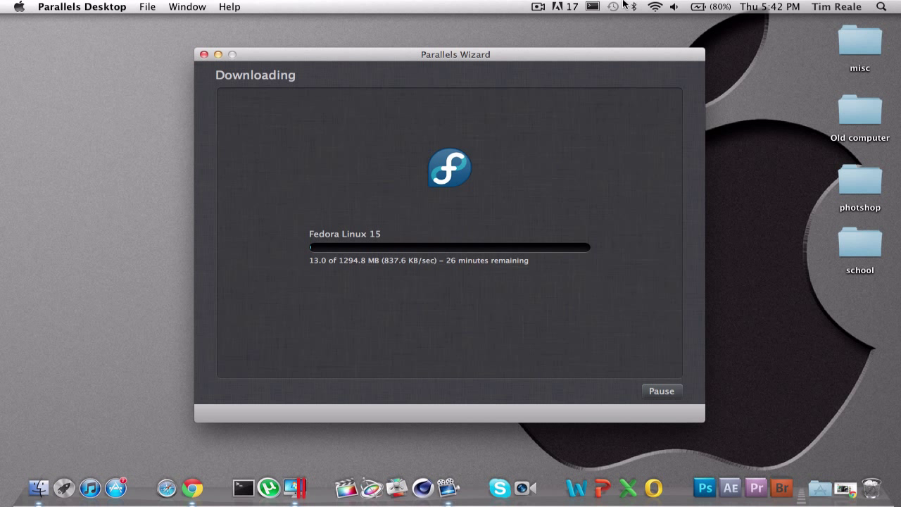
left_click(538, 6)
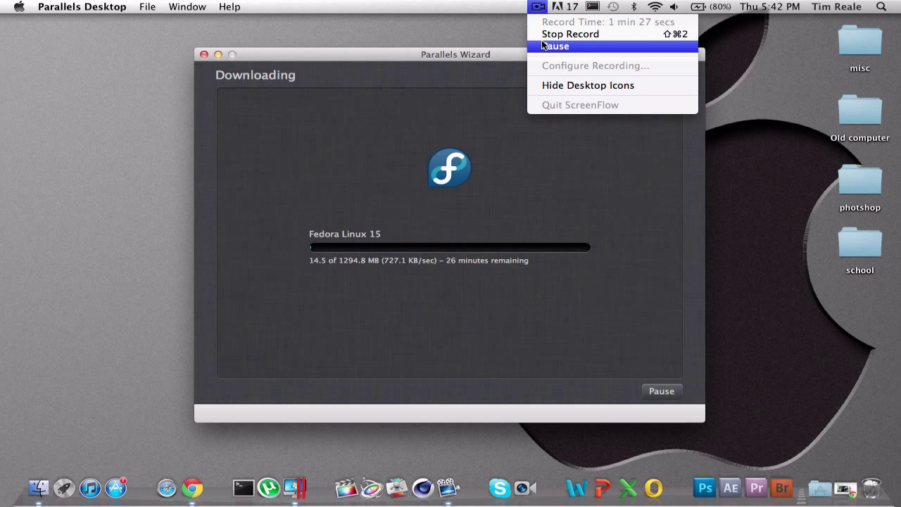
left_click(546, 44)
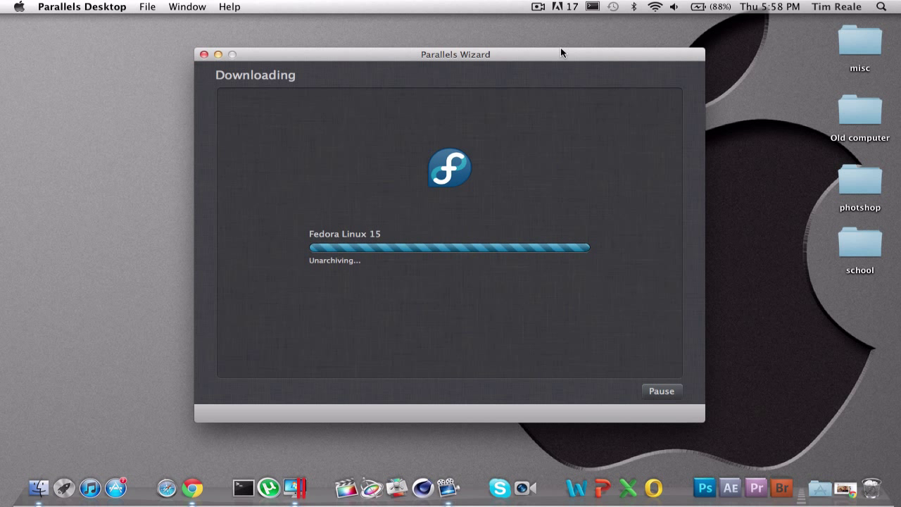
left_click(538, 7)
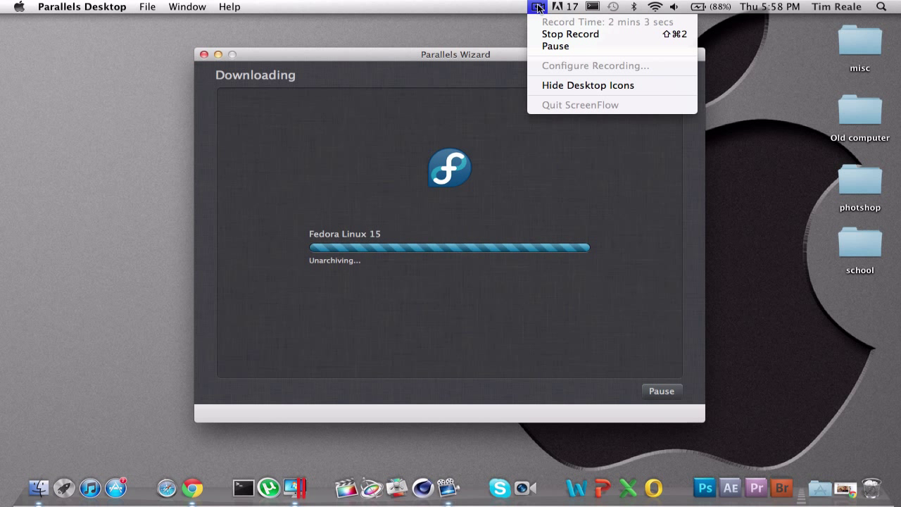
left_click(554, 46)
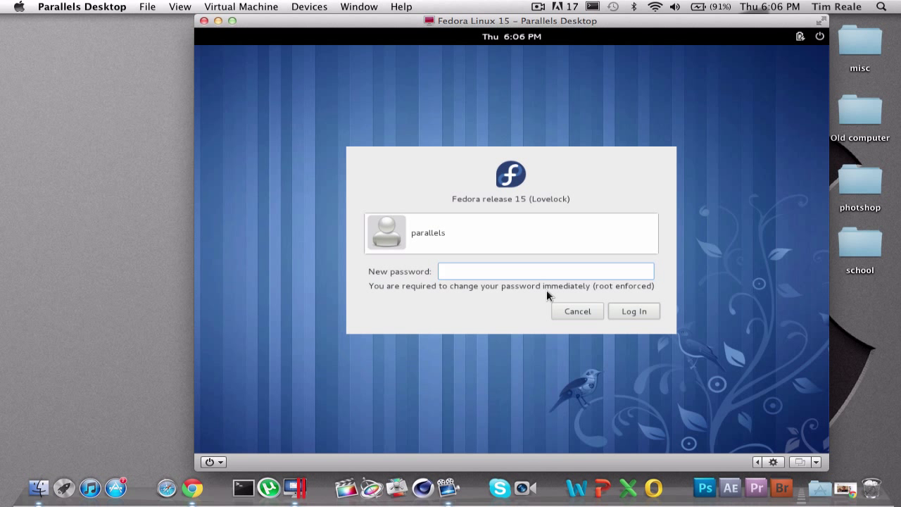
Enter and retype a new account password on the Fedora login screen, and log in
type("p")
key("BackSpace")
type("••••••••••")
left_click(633, 310)
type("•••")
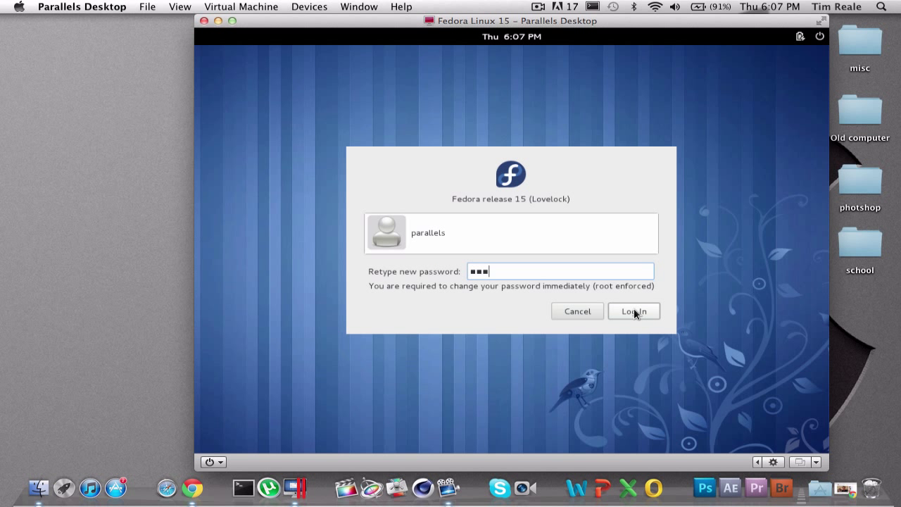
key("BackSpace")
key("BackSpace")
key("BackSpace")
type("••••••••••")
left_click(633, 311)
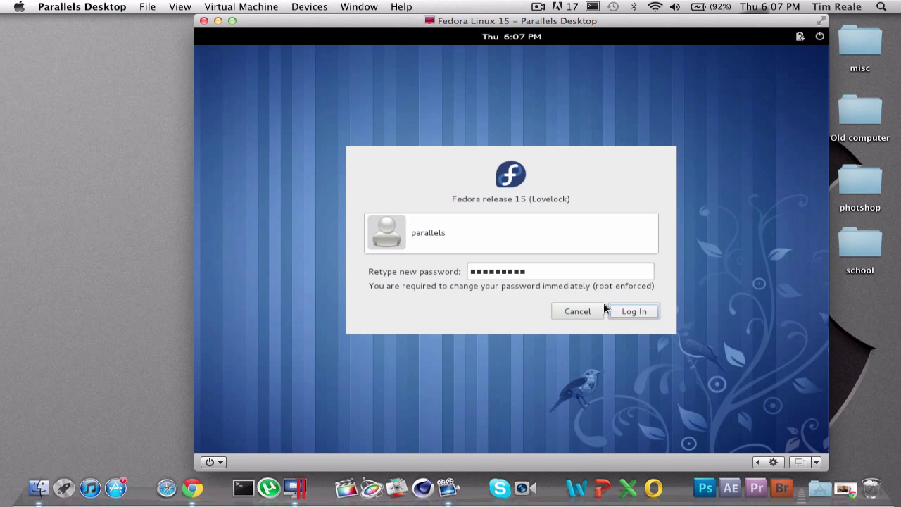
left_click(632, 314)
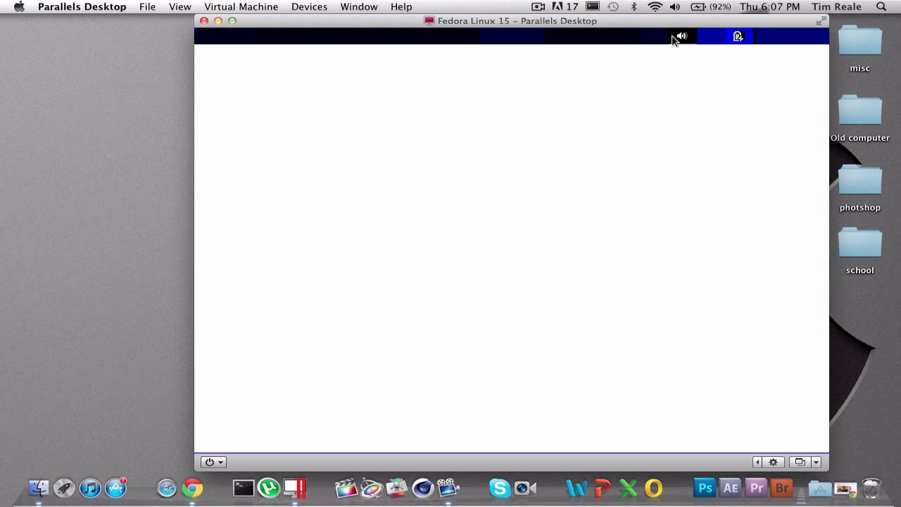
Stop the running Fedora Linux 15 virtual machine, reopen it from the virtual machine list and start it again
left_click_drag(625, 21, 528, 21)
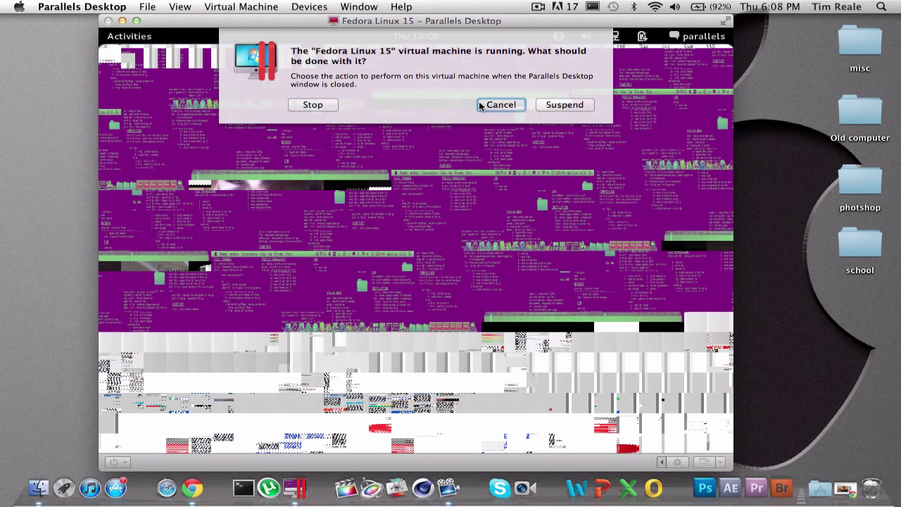
left_click(309, 106)
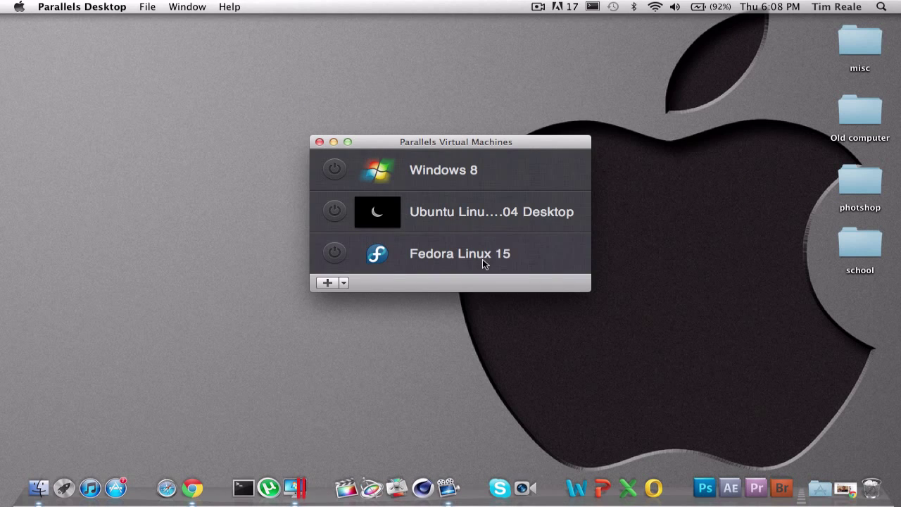
double_click(482, 258)
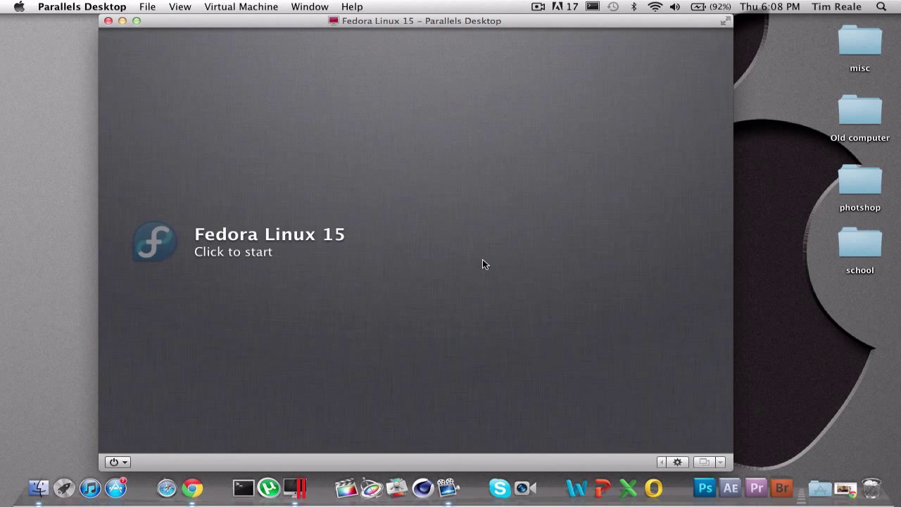
left_click(285, 248)
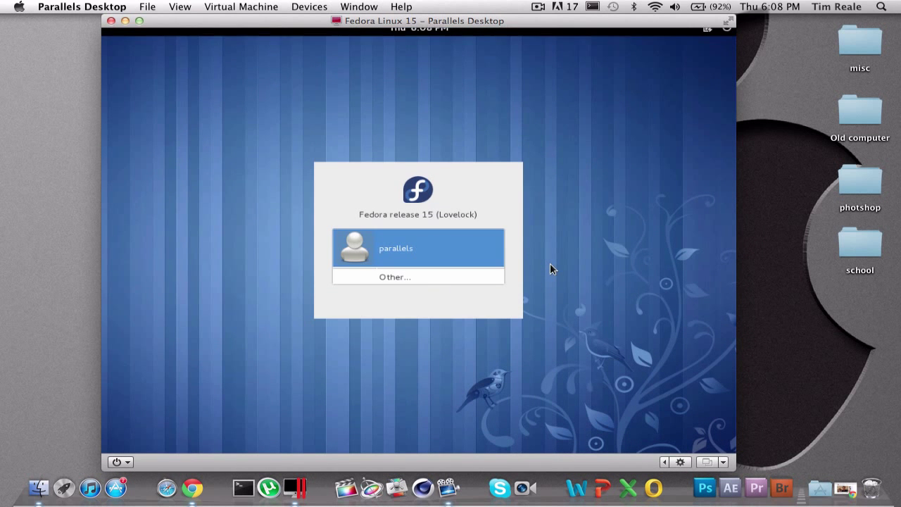
Log in to the default Fedora user with the account password and switch the virtual machine to full screen
left_click(432, 239)
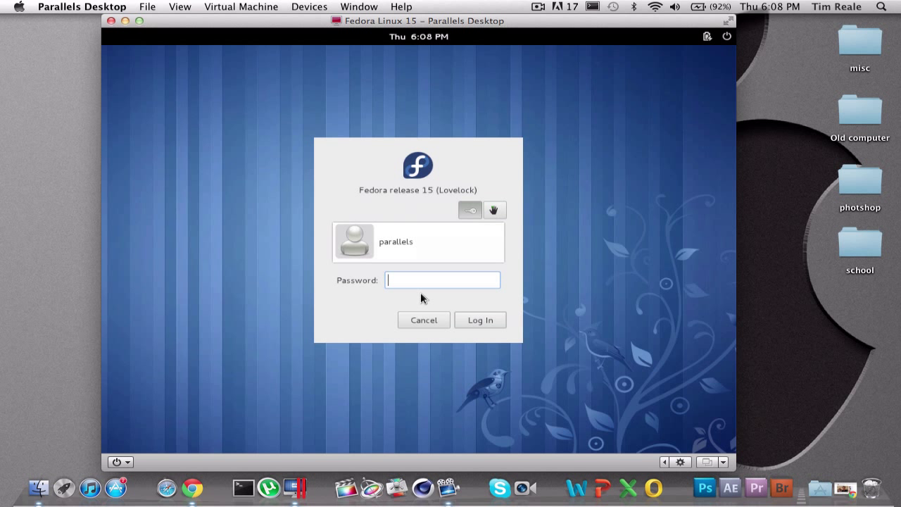
type("•••")
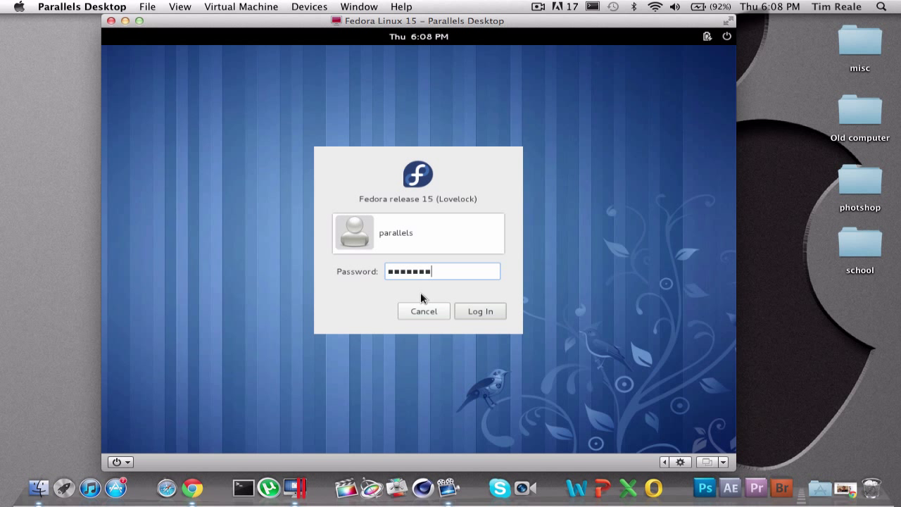
left_click(488, 310)
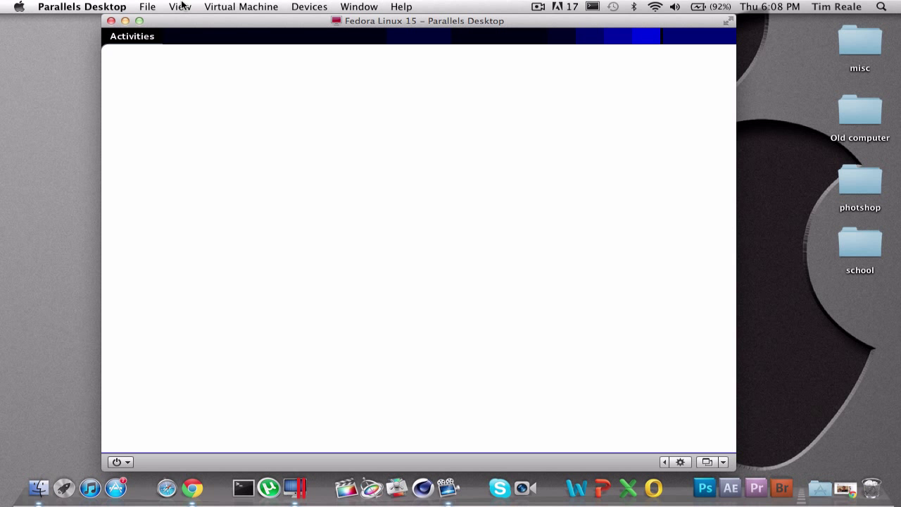
left_click(178, 7)
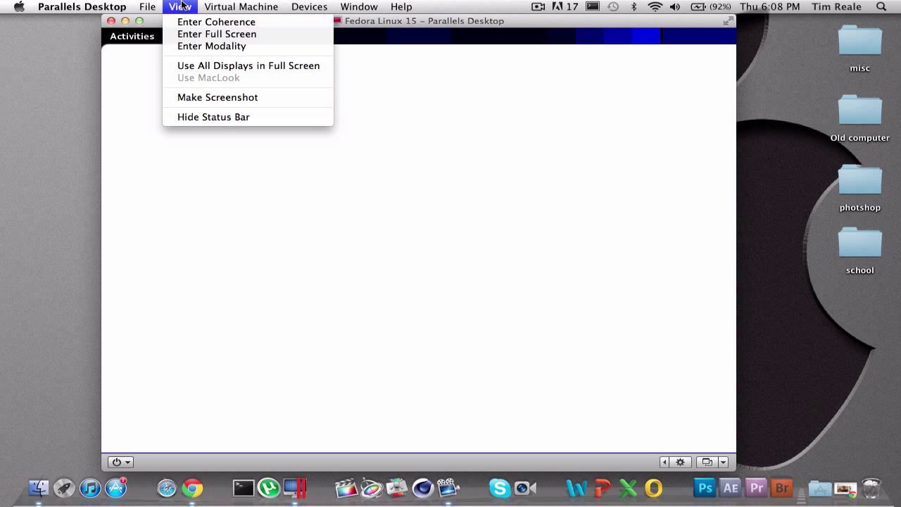
left_click(192, 35)
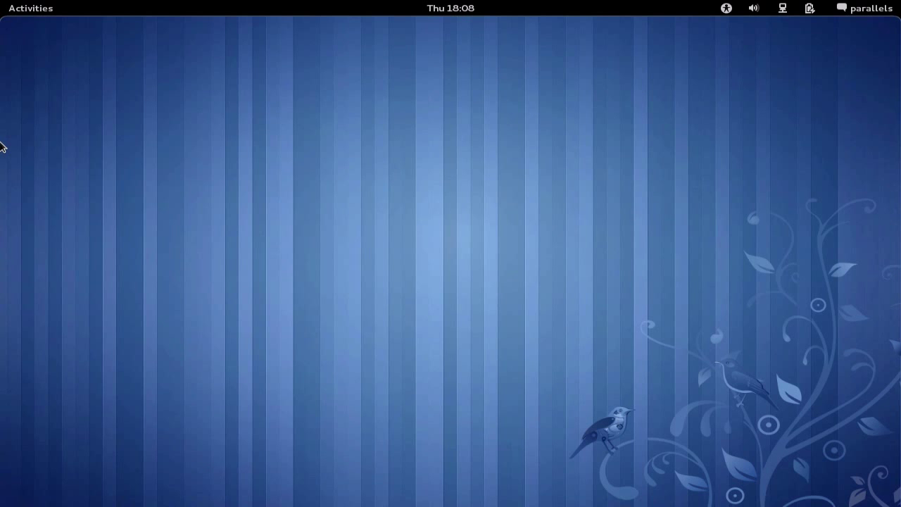
Launch Firefox from the Activities overview, look over its welcome page, and close the browser with both tabs
mouse_move(1, 1)
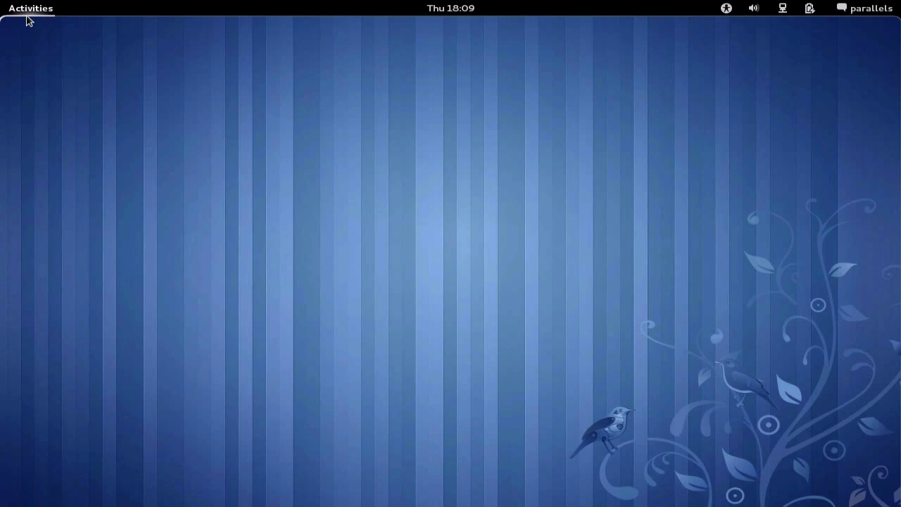
left_click(29, 10)
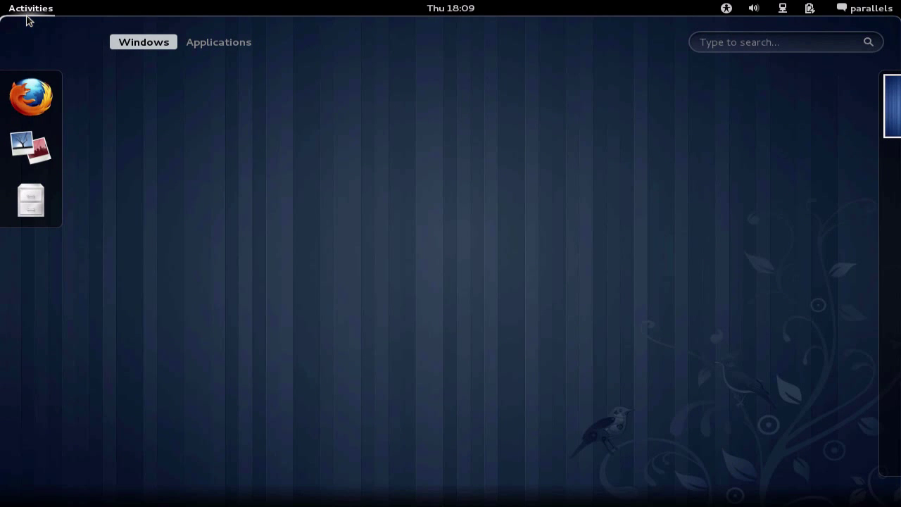
left_click(22, 113)
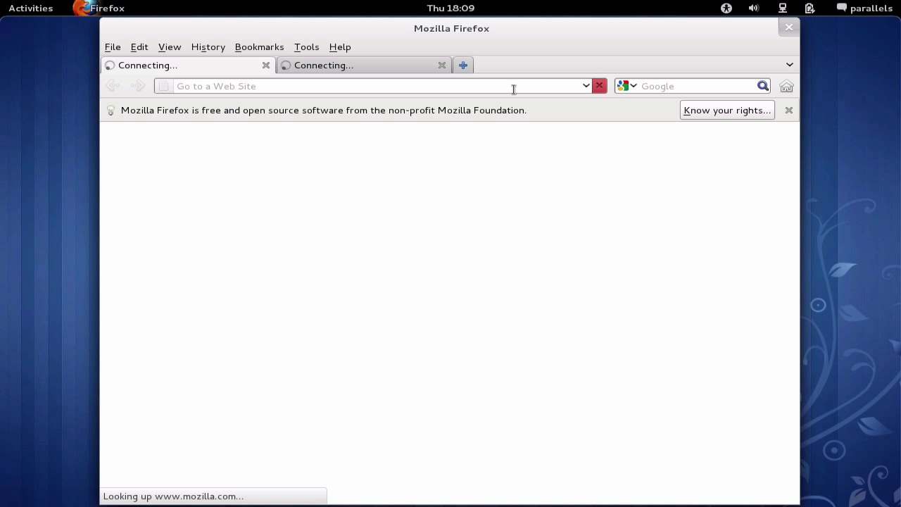
left_click(789, 28)
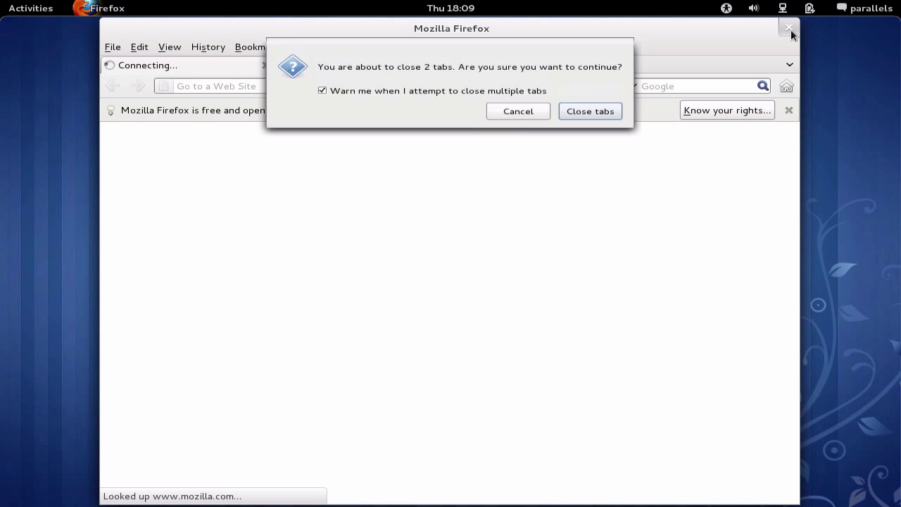
left_click(519, 116)
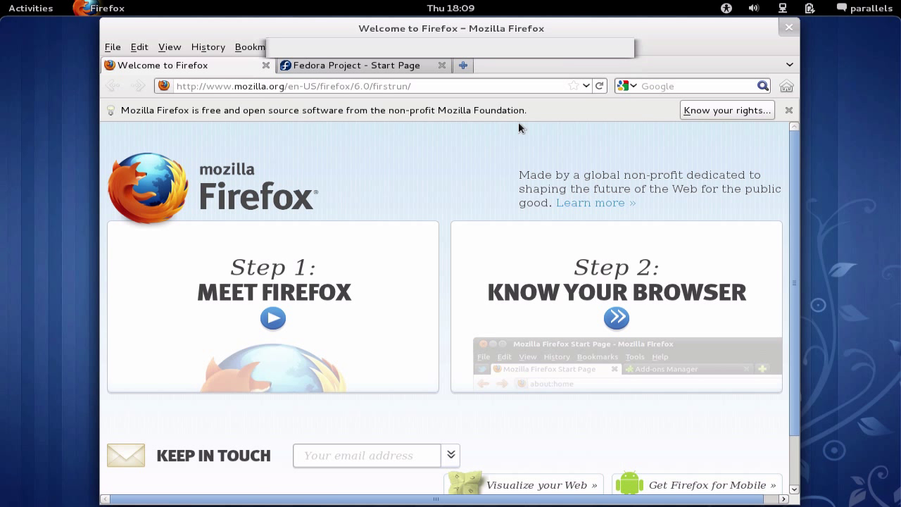
scroll(437, 335, "down", 2)
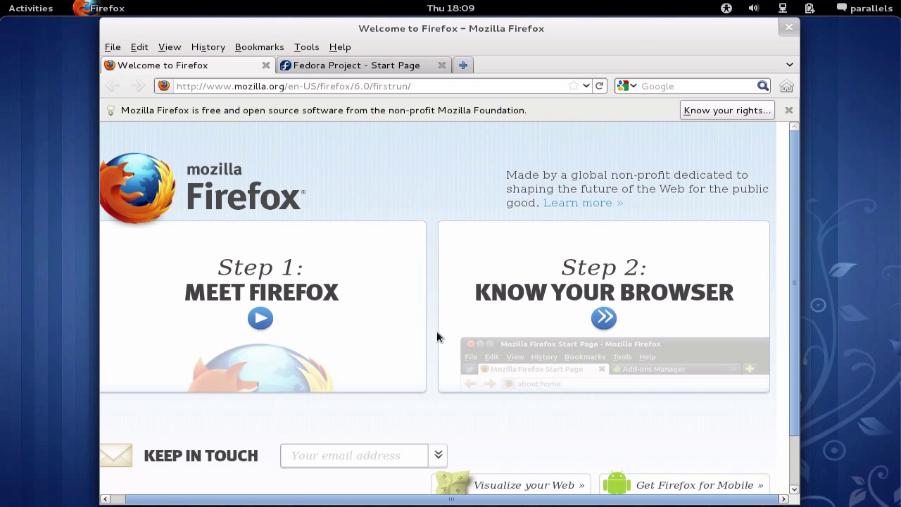
scroll(438, 335, "up", 2)
left_click(788, 27)
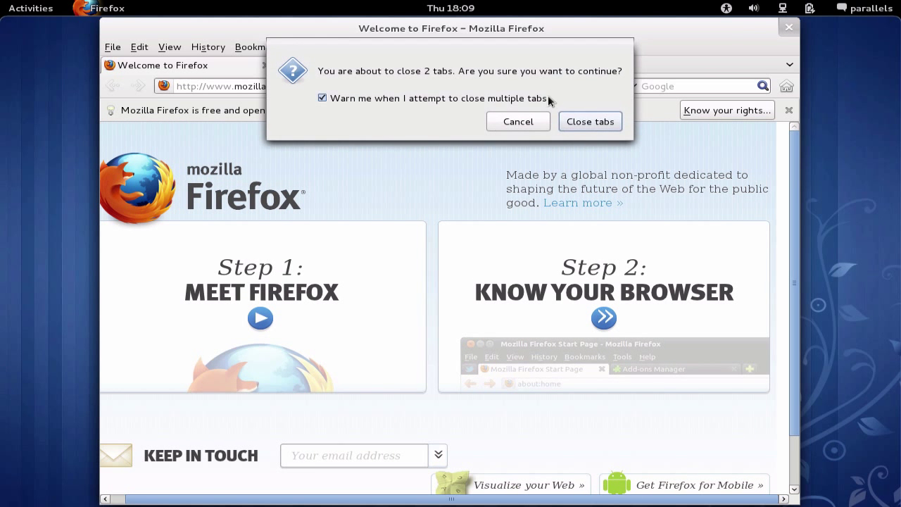
left_click(580, 122)
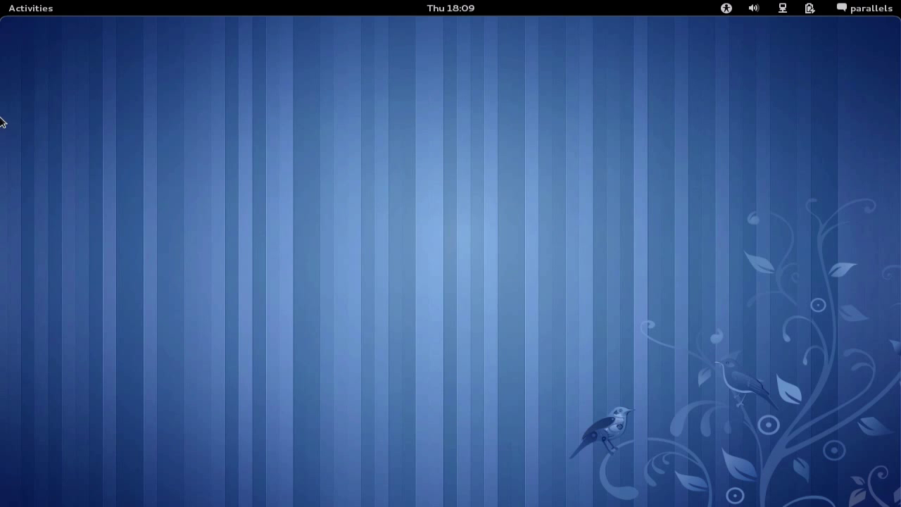
Browse in the file manager to the Mac's Home folder under Desktop > Parallels Shared Folders, and close the window
left_click(10, 7)
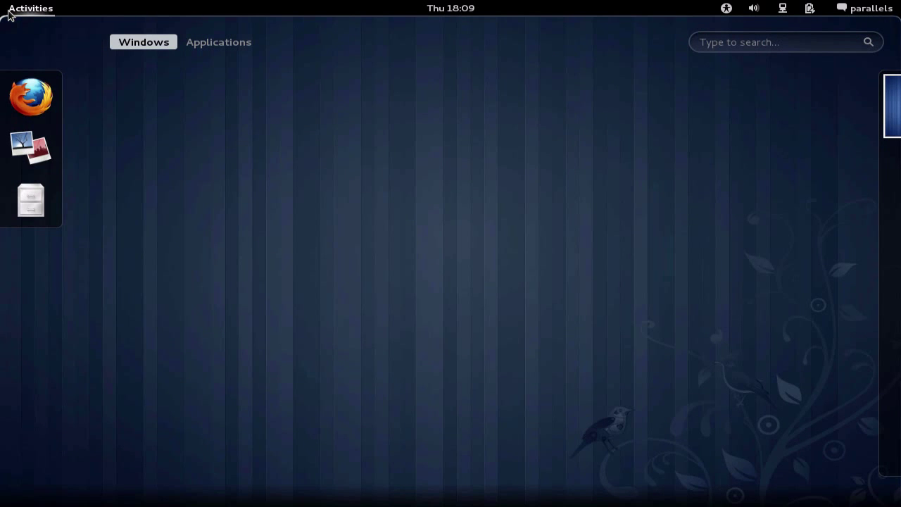
left_click(39, 184)
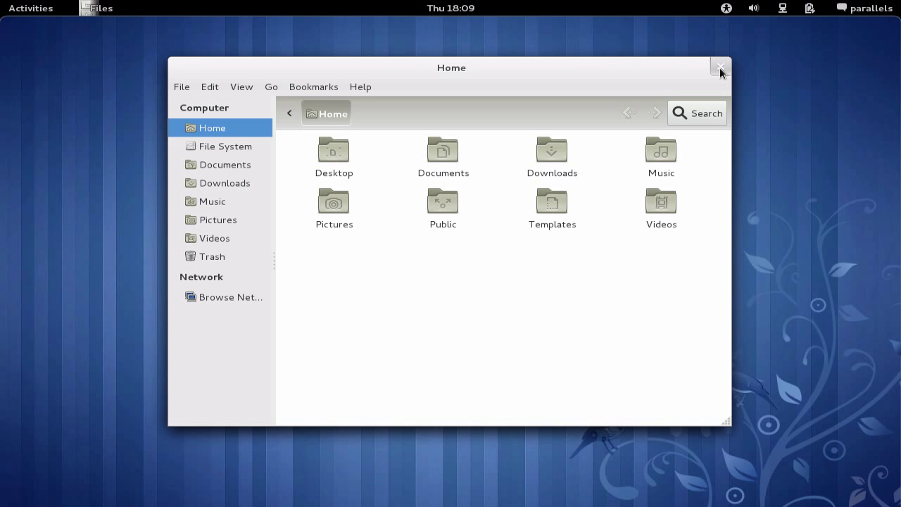
double_click(339, 159)
double_click(340, 159)
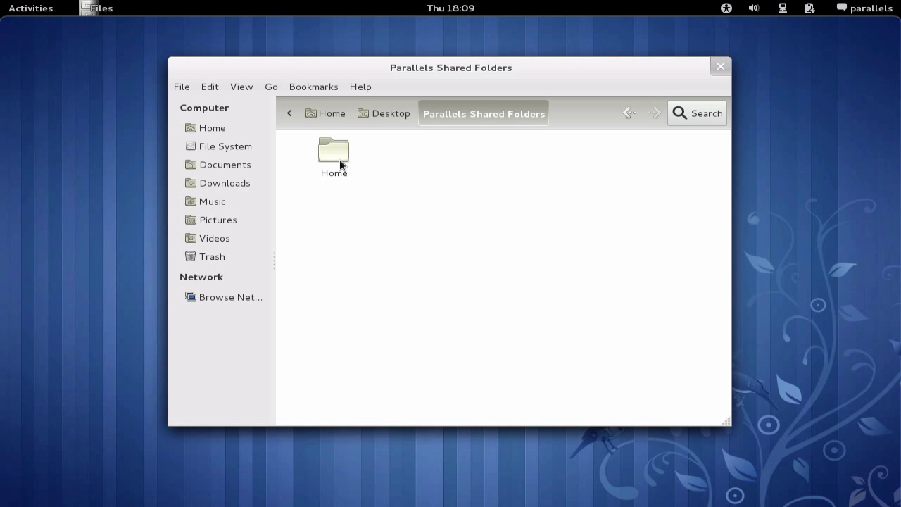
double_click(340, 157)
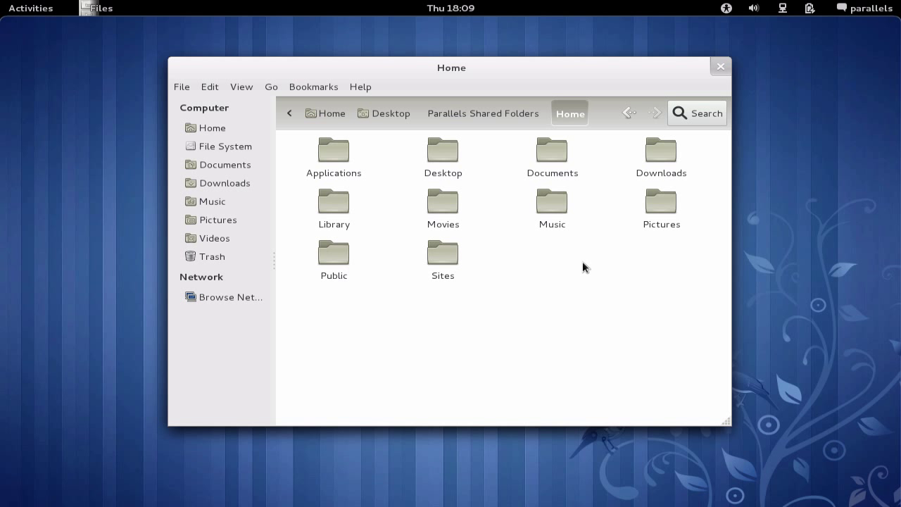
left_click(721, 69)
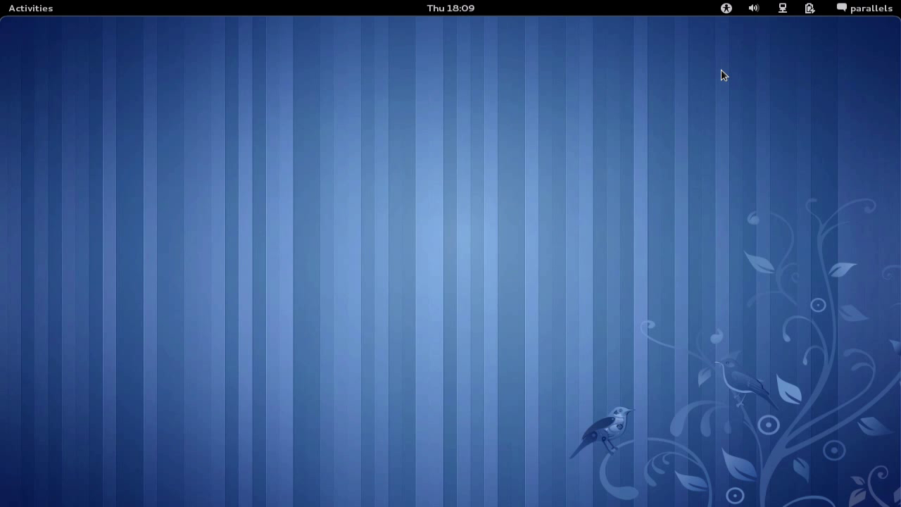
Exit full screen so that the Fedora virtual machine runs in a window on the Mac desktop
left_click(266, 6)
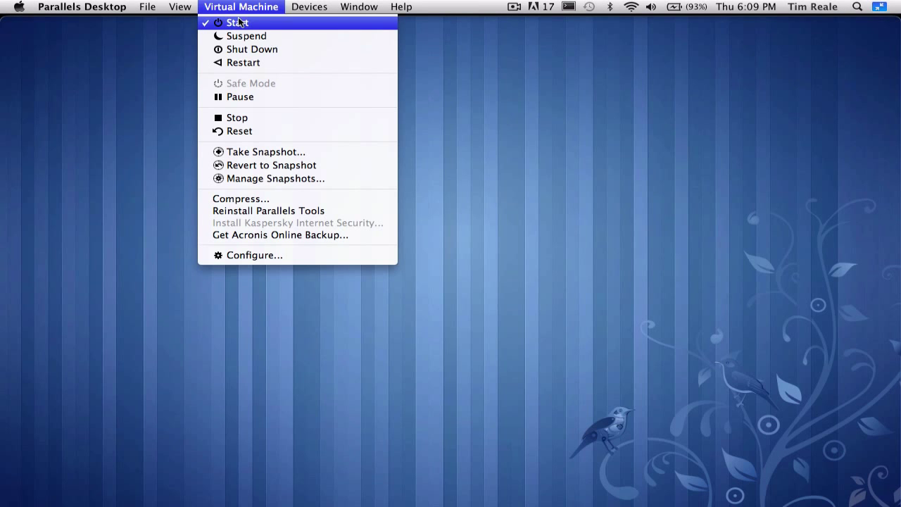
left_click(188, 23)
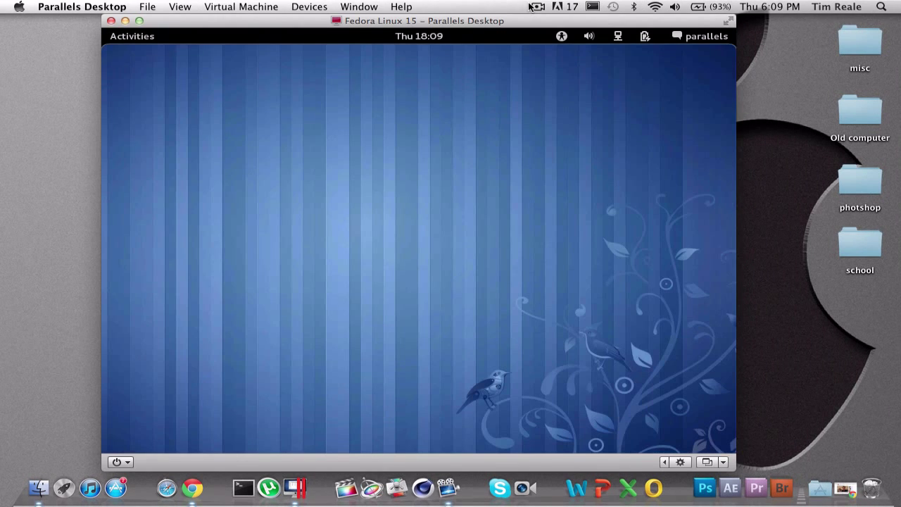
left_click(532, 7)
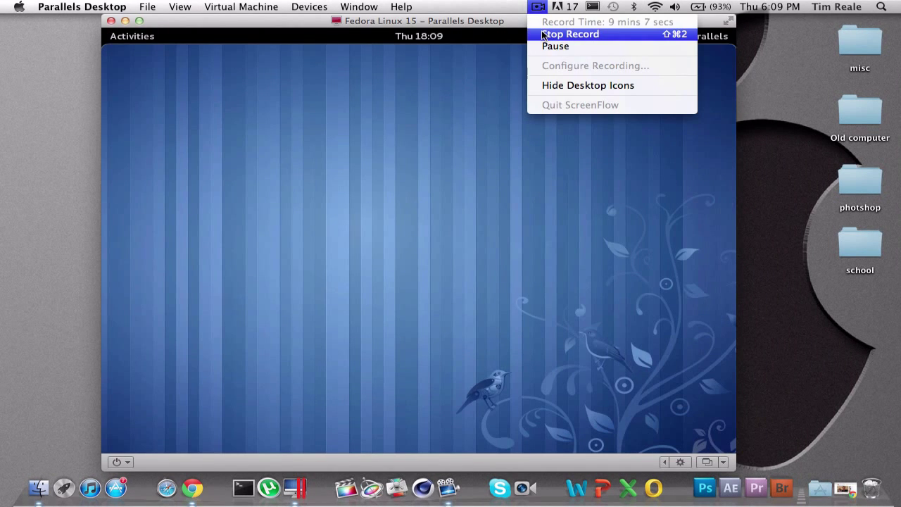